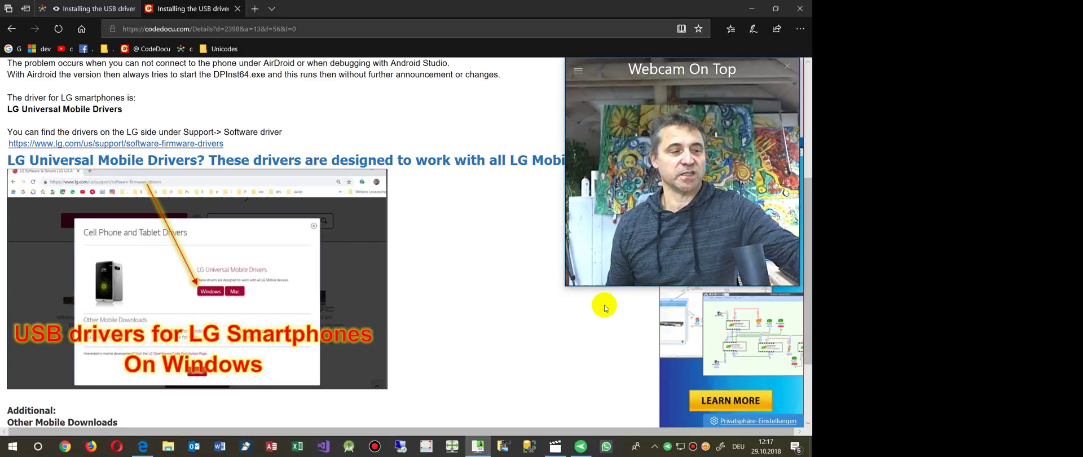
Bring AirDroid forward, shift its window left, and expand the phone's AirDroid app to full screen.
{"action": "scroll", "coordinate": [605, 308], "scroll_direction": "down", "scroll_amount": 1}
{"action": "scroll", "coordinate": [605, 308], "scroll_direction": "up", "scroll_amount": 1}
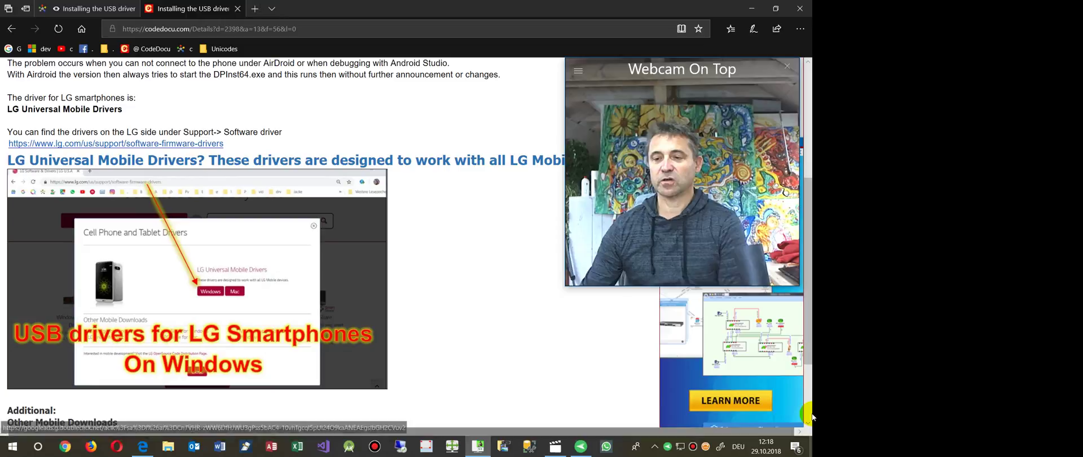
{"action": "left_click", "coordinate": [580, 446]}
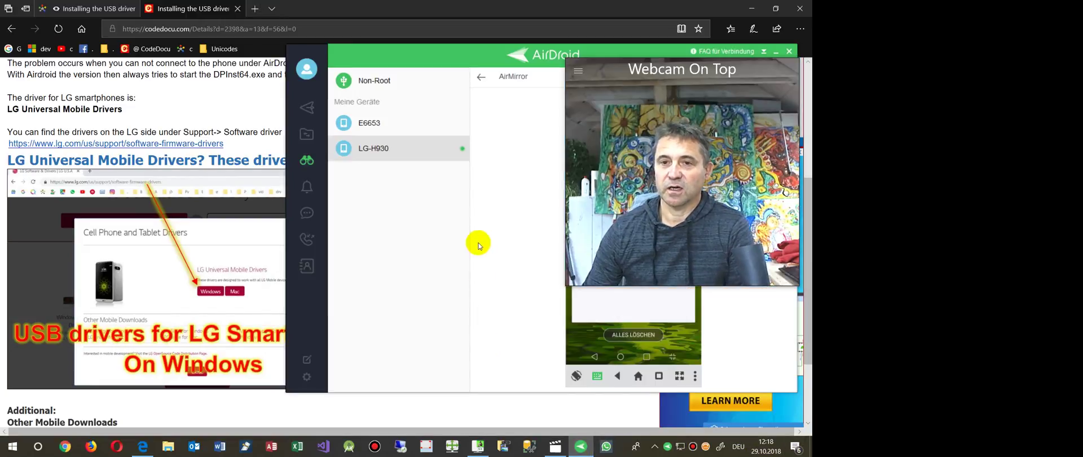
{"action": "left_click_drag", "start_coordinate": [402, 57], "coordinate": [142, 47]}
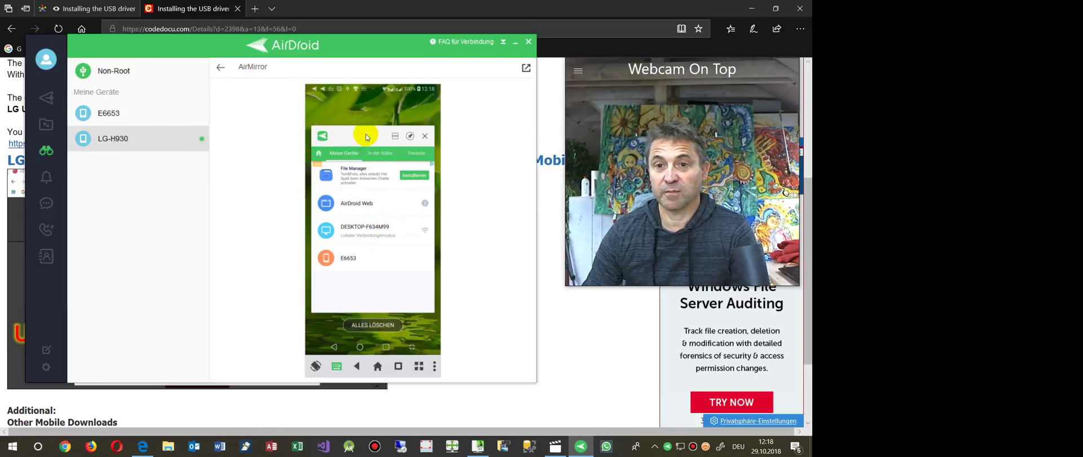
{"action": "left_click", "coordinate": [397, 138]}
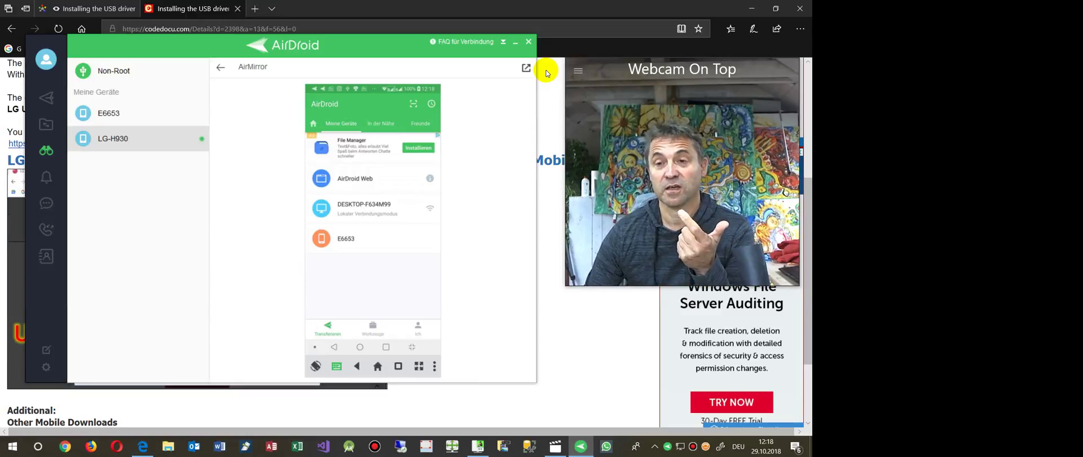
Minimize AirDroid and scroll the CodeDocu article to the lg.com software-firmware-drivers link.
{"action": "left_click", "coordinate": [518, 44]}
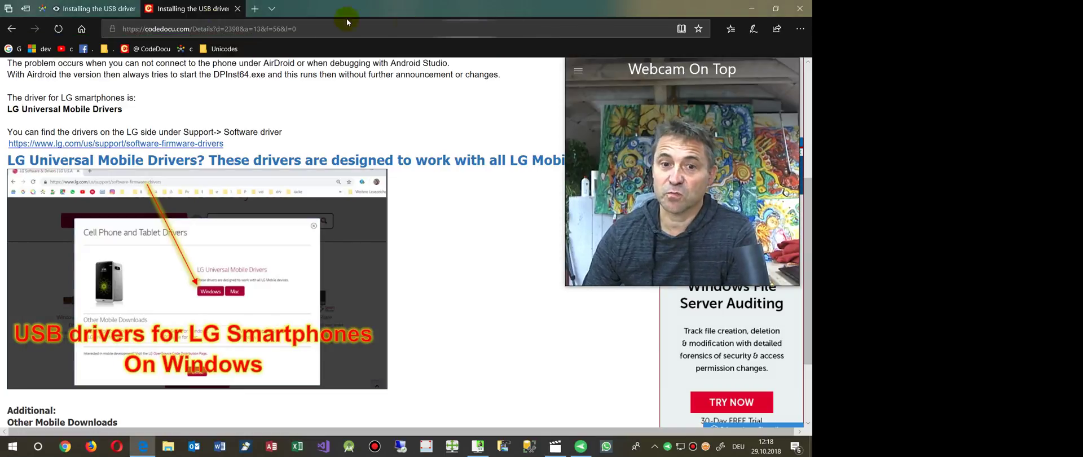
{"action": "scroll", "coordinate": [108, 114], "scroll_direction": "up", "scroll_amount": 4}
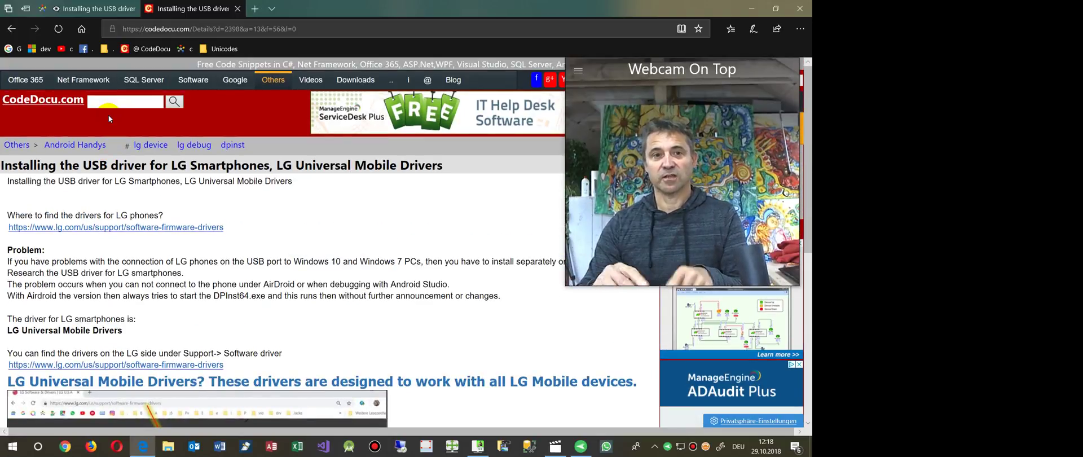
{"action": "scroll", "coordinate": [66, 197], "scroll_direction": "down", "scroll_amount": 1}
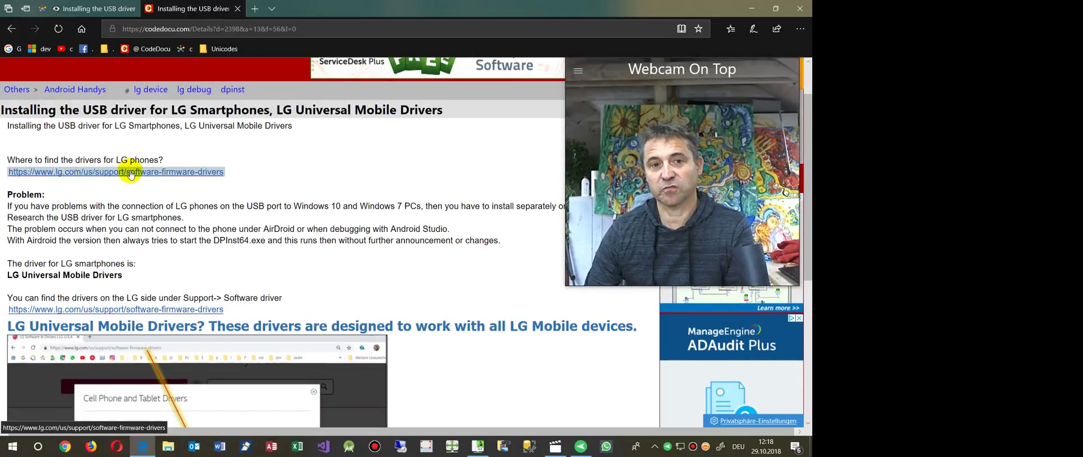
{"action": "scroll", "coordinate": [130, 175], "scroll_direction": "down", "scroll_amount": 1}
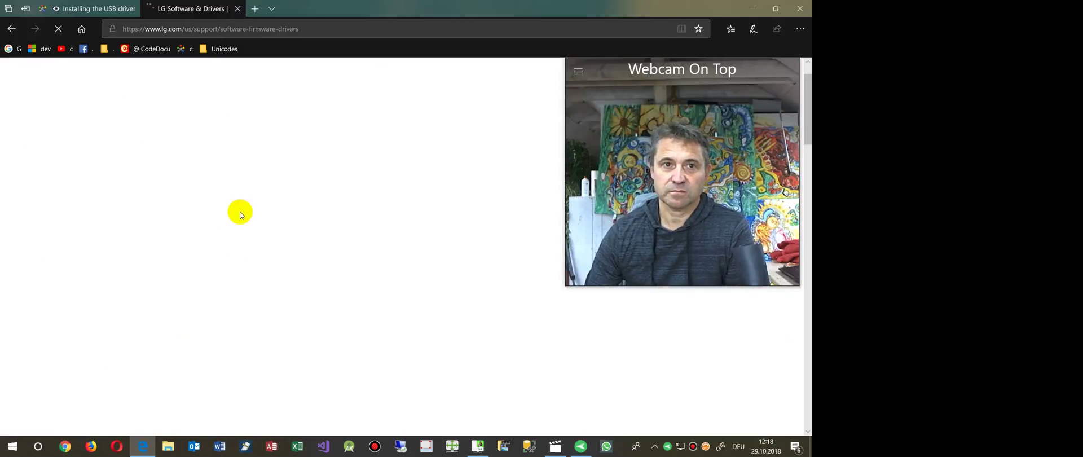
{"action": "scroll", "coordinate": [241, 216], "scroll_direction": "down", "scroll_amount": 4}
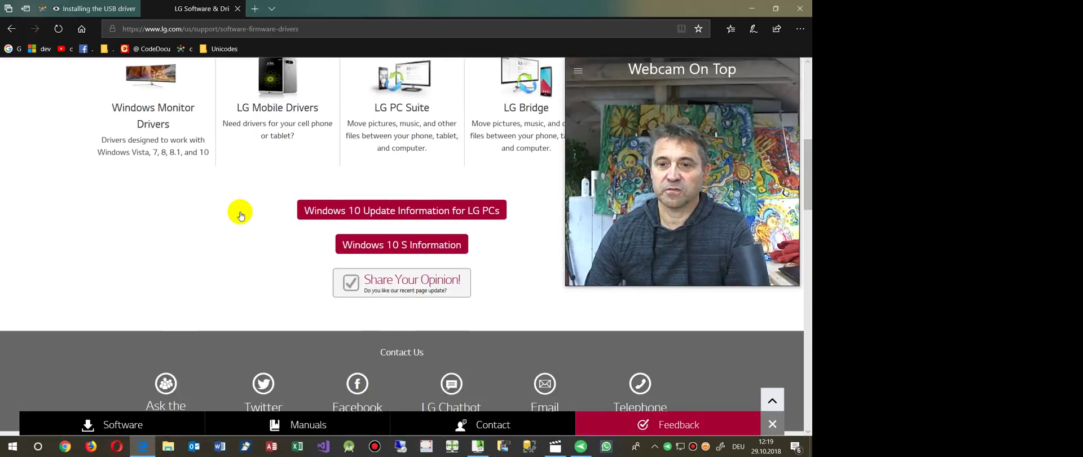
{"action": "scroll", "coordinate": [241, 215], "scroll_direction": "down", "scroll_amount": 1}
{"action": "scroll", "coordinate": [241, 216], "scroll_direction": "down", "scroll_amount": 3}
{"action": "scroll", "coordinate": [241, 216], "scroll_direction": "down", "scroll_amount": 3}
{"action": "scroll", "coordinate": [240, 215], "scroll_direction": "up", "scroll_amount": 6}
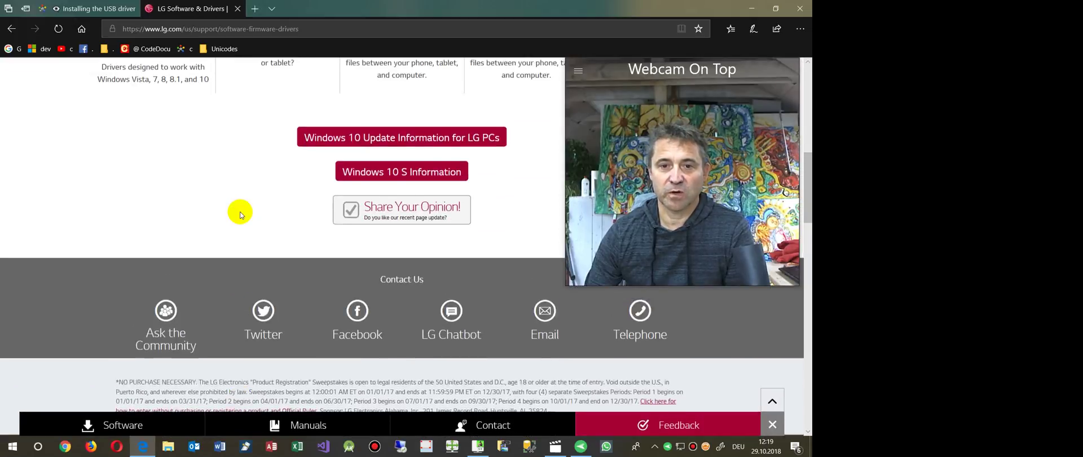
{"action": "scroll", "coordinate": [241, 216], "scroll_direction": "up", "scroll_amount": 3}
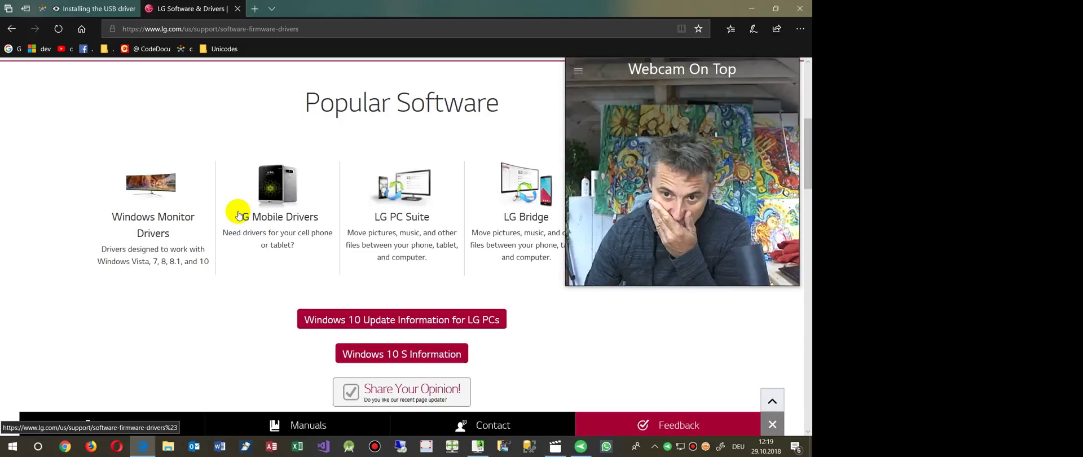
{"action": "scroll", "coordinate": [241, 216], "scroll_direction": "up", "scroll_amount": 1}
{"action": "scroll", "coordinate": [239, 215], "scroll_direction": "up", "scroll_amount": 2}
{"action": "scroll", "coordinate": [240, 215], "scroll_direction": "up", "scroll_amount": 2}
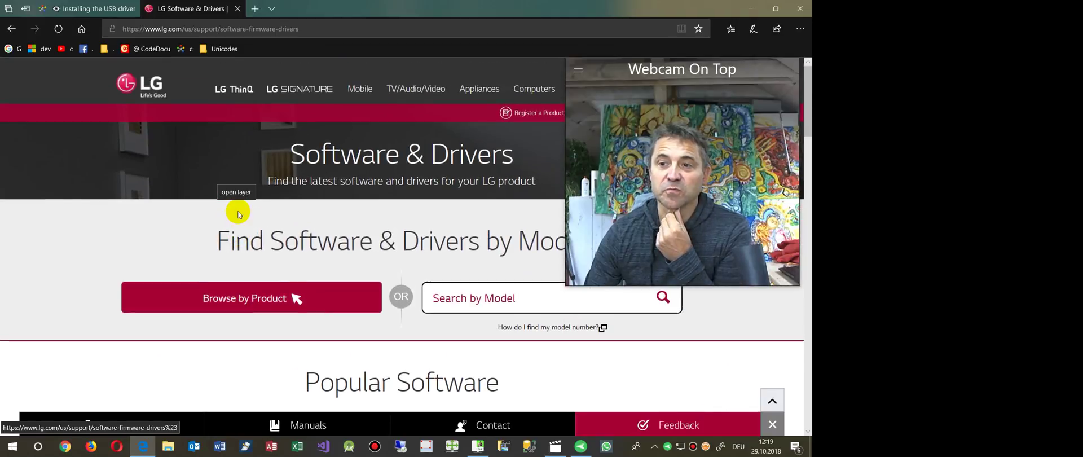
{"action": "scroll", "coordinate": [237, 214], "scroll_direction": "down", "scroll_amount": 3}
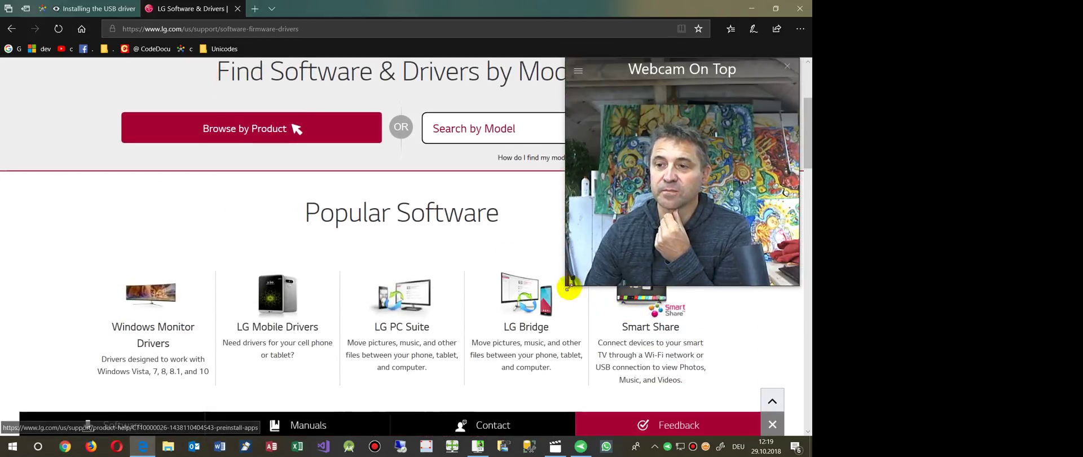
{"action": "left_click_drag", "start_coordinate": [567, 286], "coordinate": [700, 214]}
{"action": "scroll", "coordinate": [395, 259], "scroll_direction": "down", "scroll_amount": 5}
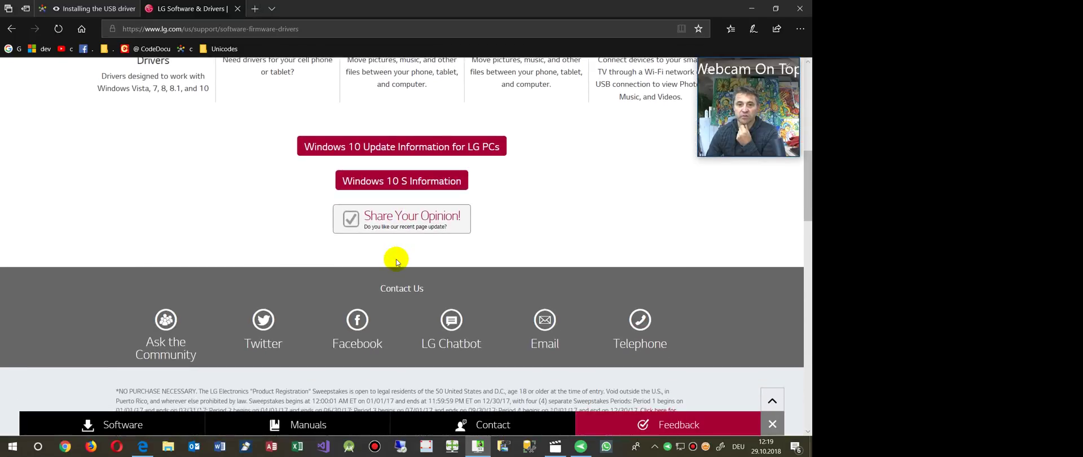
{"action": "scroll", "coordinate": [396, 259], "scroll_direction": "down", "scroll_amount": 1}
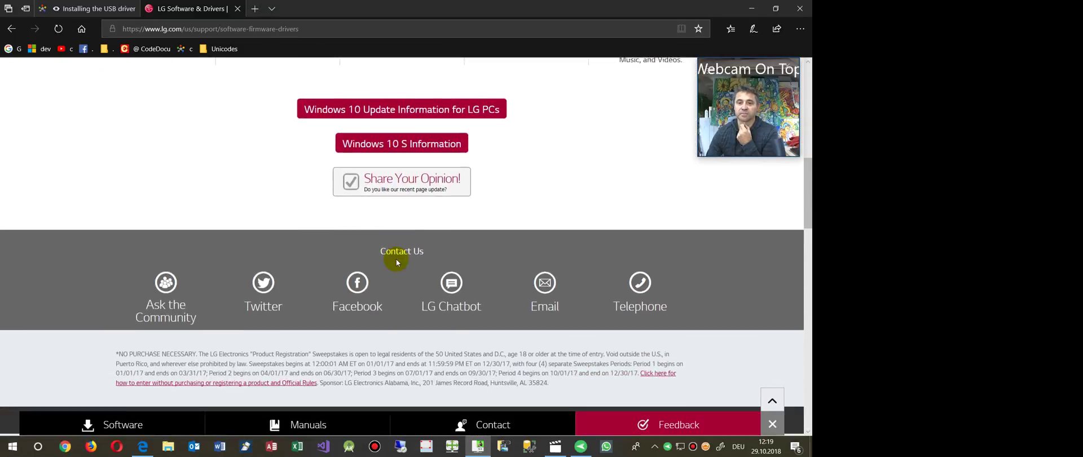
{"action": "scroll", "coordinate": [396, 259], "scroll_direction": "down", "scroll_amount": 3}
{"action": "scroll", "coordinate": [396, 259], "scroll_direction": "down", "scroll_amount": 3}
{"action": "scroll", "coordinate": [396, 261], "scroll_direction": "down", "scroll_amount": 3}
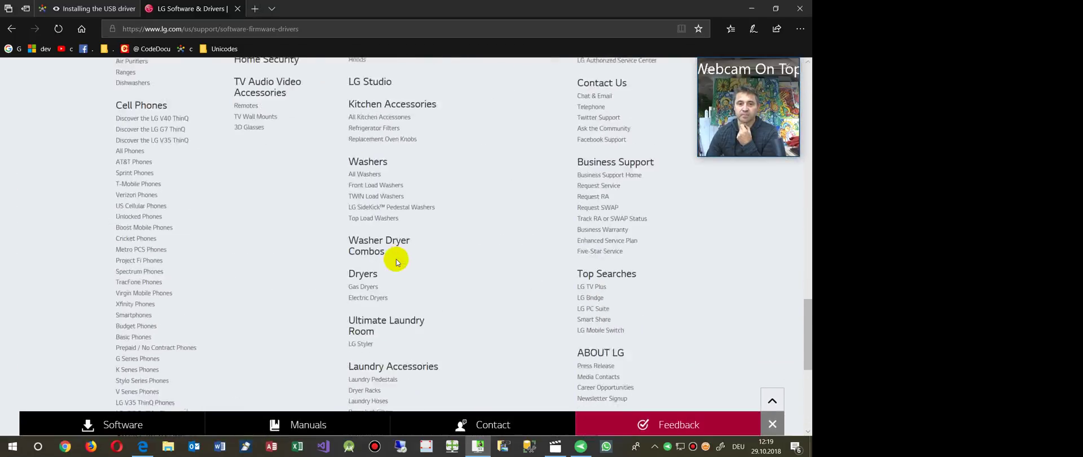
{"action": "scroll", "coordinate": [396, 261], "scroll_direction": "down", "scroll_amount": 2}
{"action": "key", "text": "Home"}
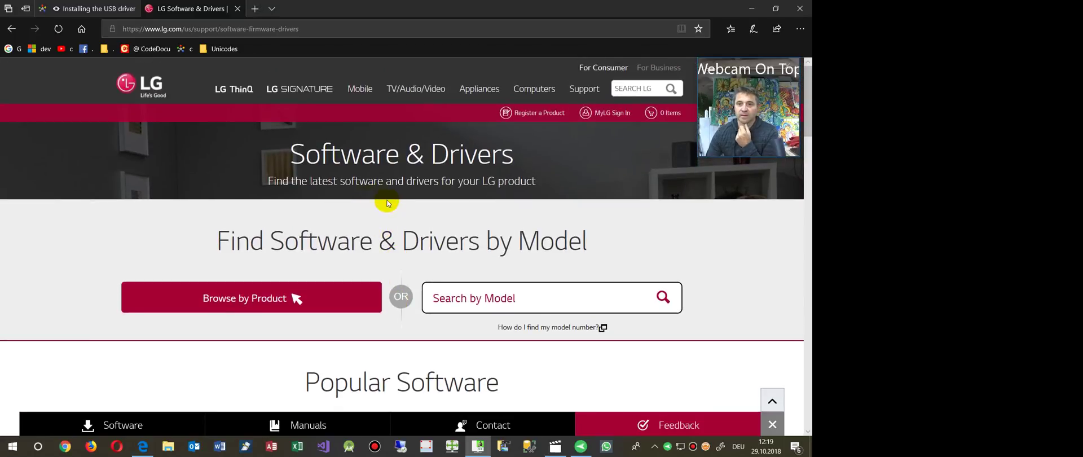
{"action": "scroll", "coordinate": [503, 290], "scroll_direction": "down", "scroll_amount": 2}
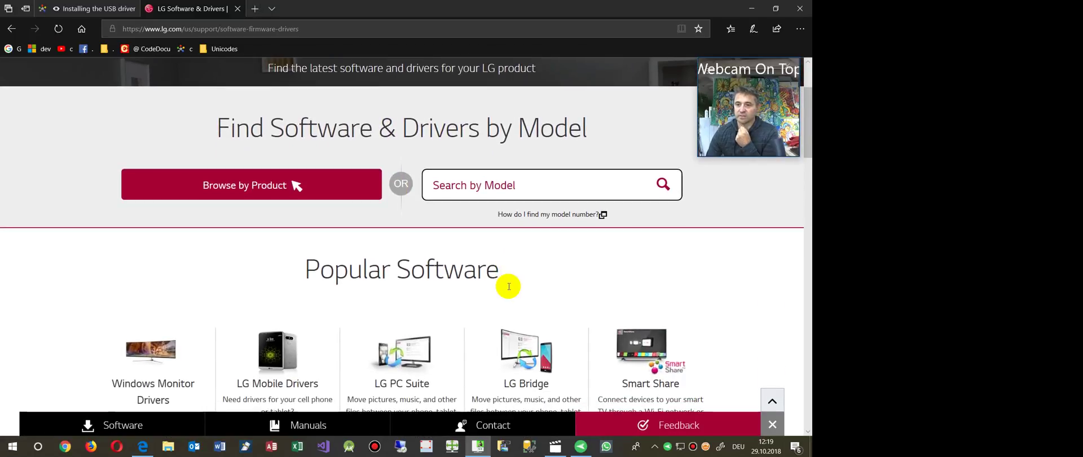
{"action": "scroll", "coordinate": [508, 286], "scroll_direction": "down", "scroll_amount": 2}
{"action": "scroll", "coordinate": [505, 285], "scroll_direction": "up", "scroll_amount": 4}
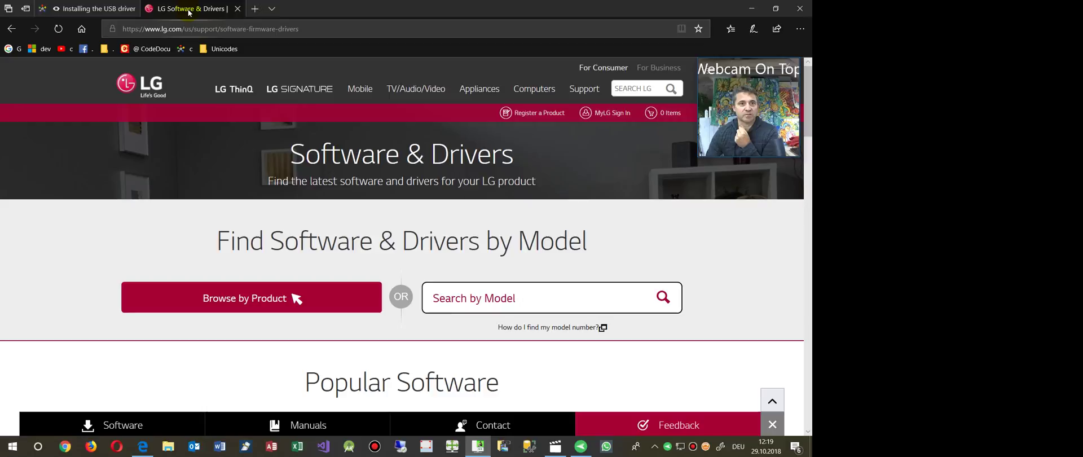
Open the lg.com software-firmware-drivers link from the readdy.net article tab.
{"action": "left_click", "coordinate": [93, 9]}
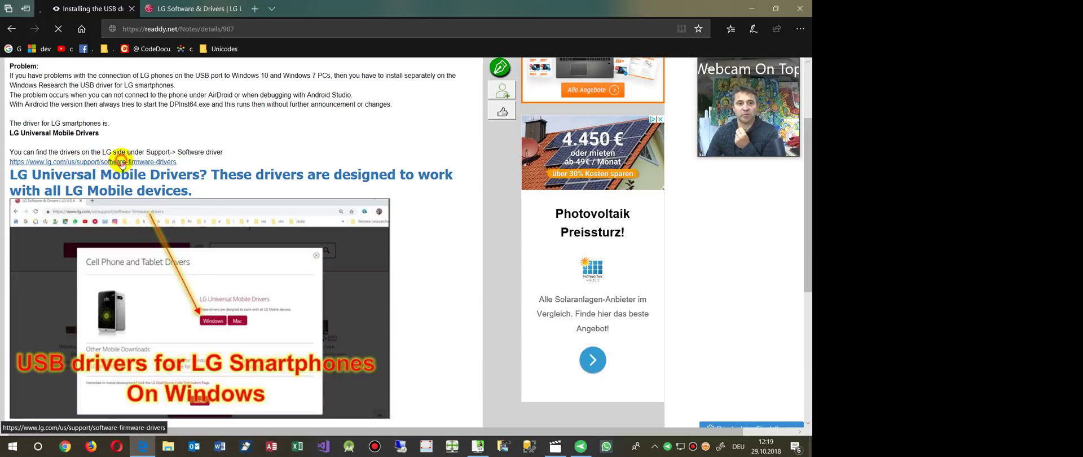
{"action": "left_click", "coordinate": [123, 164]}
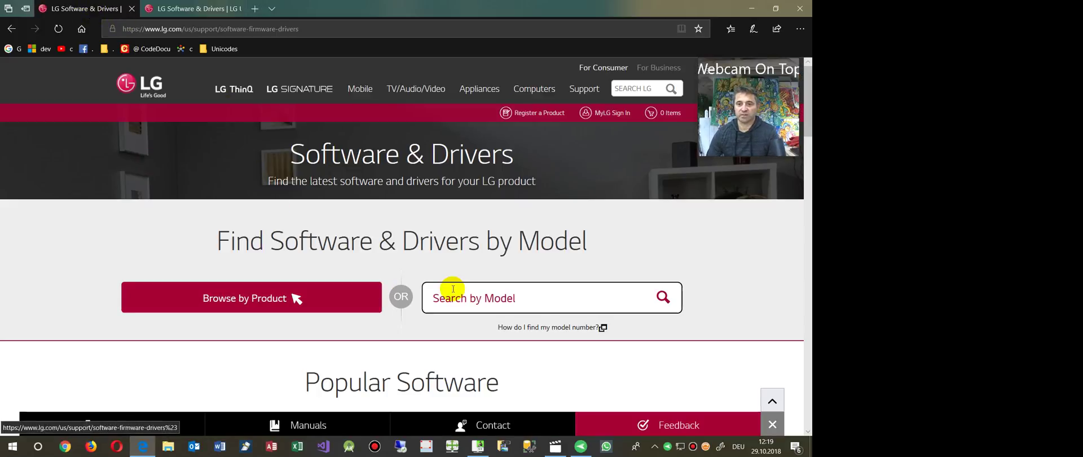
Try a model search on LG's drivers page with 'lg', then 'v', and dismiss the suggestions.
{"action": "left_click", "coordinate": [452, 295]}
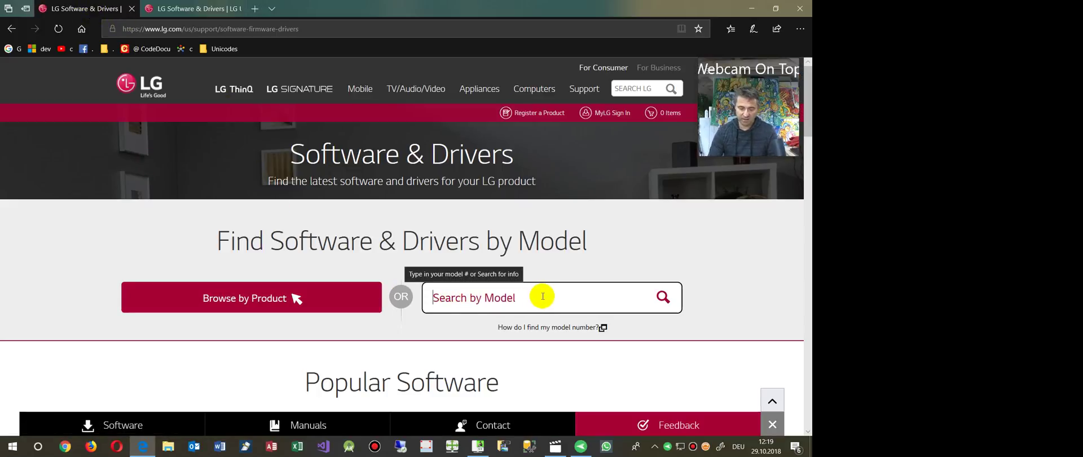
{"action": "type", "text": "lg v"}
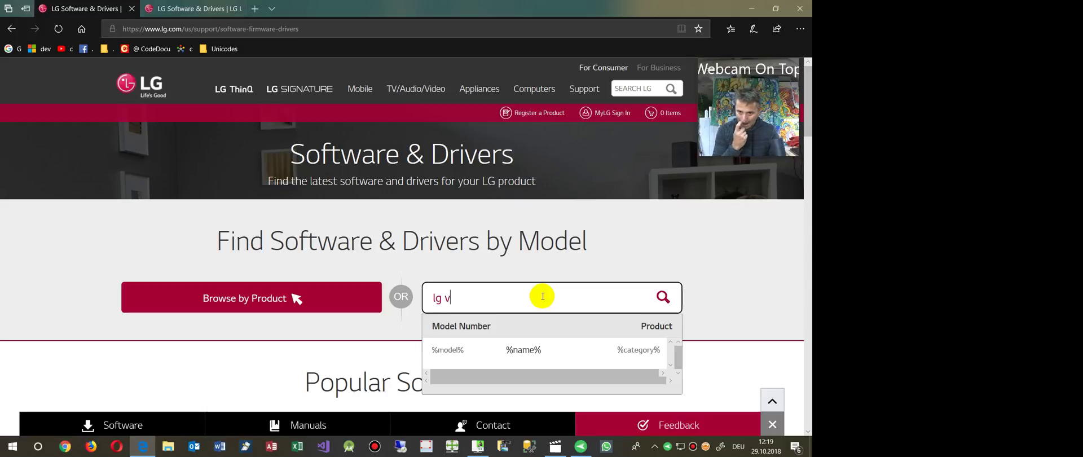
{"action": "key", "text": "BackSpace"}
{"action": "key", "text": "BackSpace"}
{"action": "key", "text": "BackSpace"}
{"action": "key", "text": "BackSpace"}
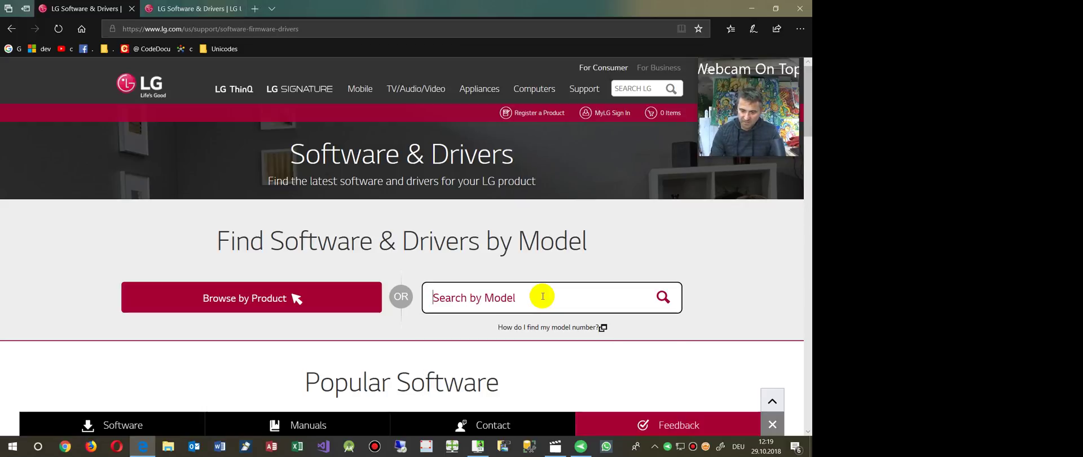
{"action": "type", "text": "v30"}
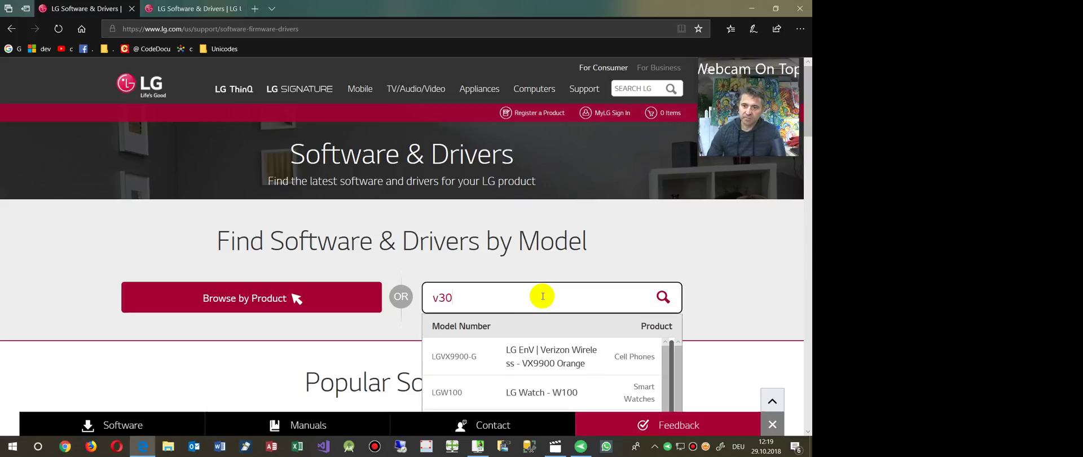
{"action": "scroll", "coordinate": [536, 299], "scroll_direction": "down", "scroll_amount": 1}
{"action": "scroll", "coordinate": [670, 314], "scroll_direction": "down", "scroll_amount": 3}
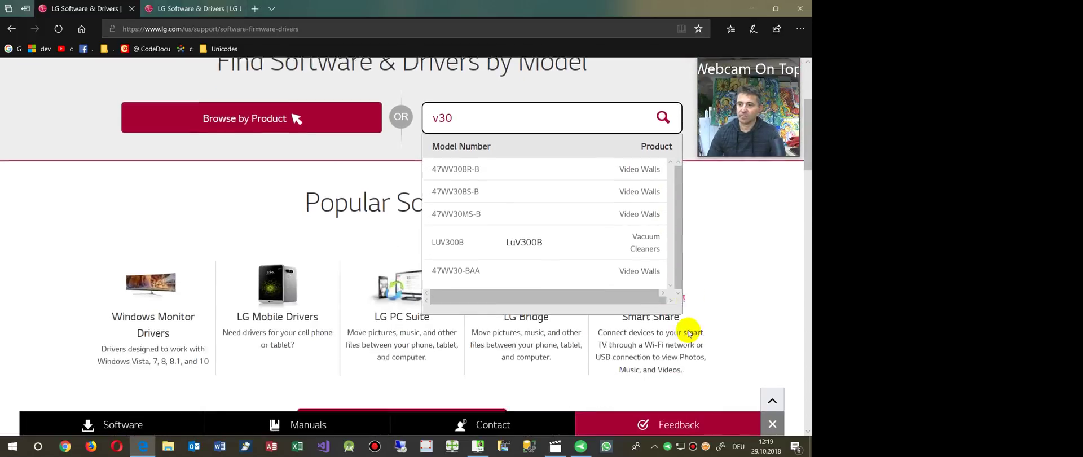
{"action": "scroll", "coordinate": [490, 194], "scroll_direction": "up", "scroll_amount": 1}
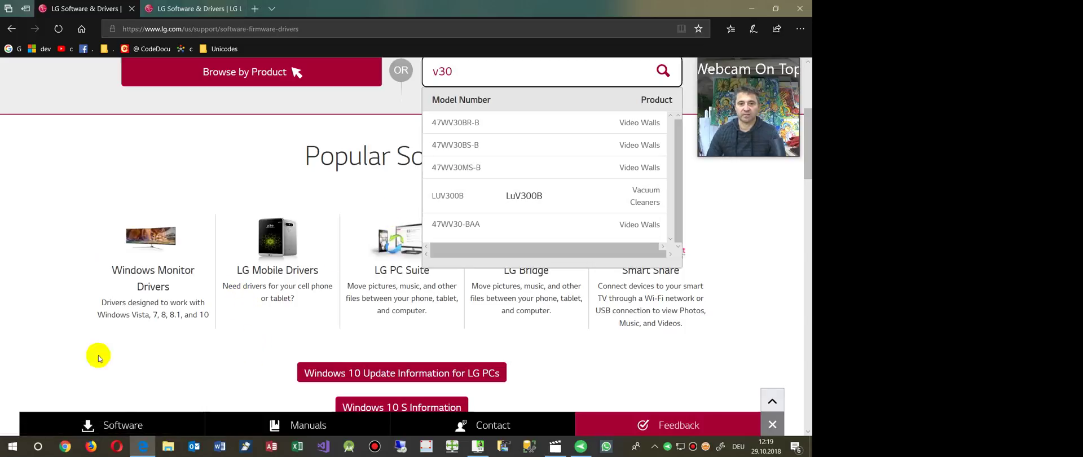
{"action": "left_click", "coordinate": [48, 284]}
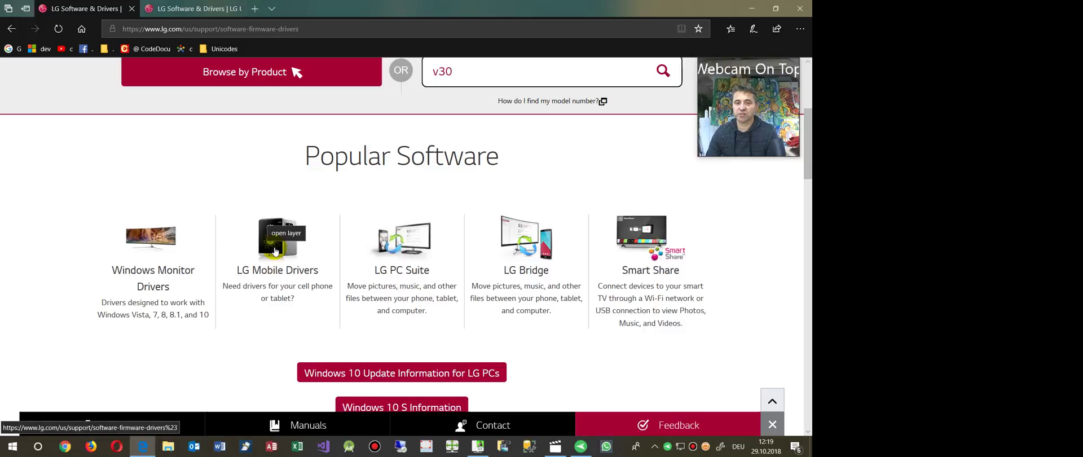
Review the LG Mobile Drivers download options, highlighting the LG Universal Mobile Drivers heading.
{"action": "left_click", "coordinate": [275, 251]}
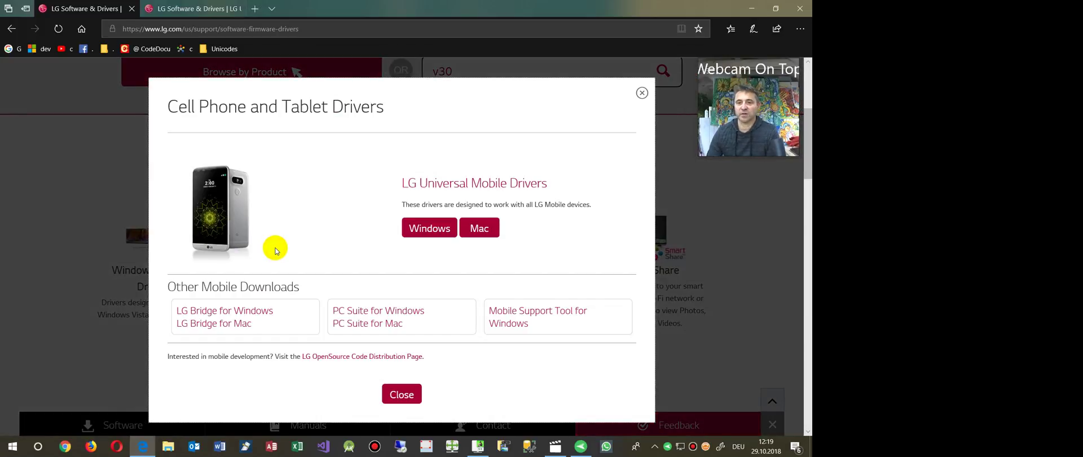
{"action": "left_click", "coordinate": [642, 92]}
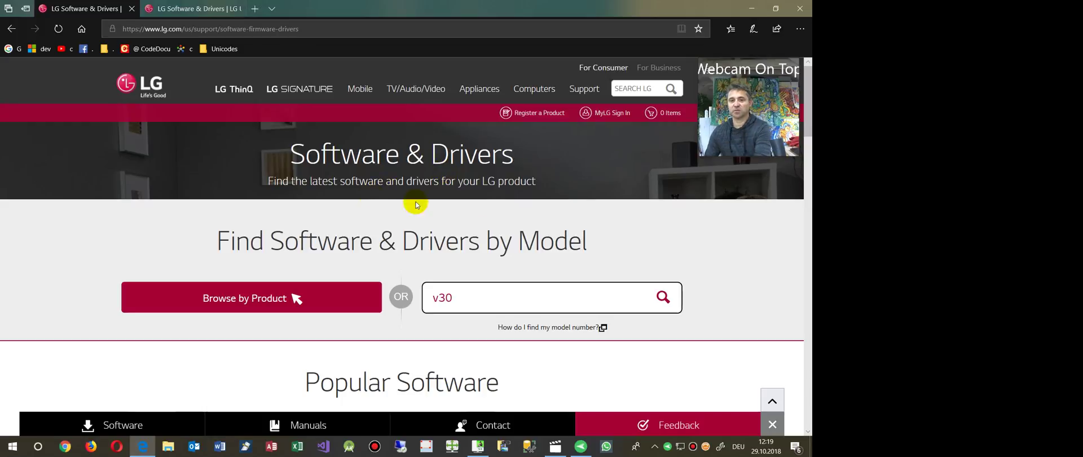
{"action": "scroll", "coordinate": [565, 224], "scroll_direction": "down", "scroll_amount": 3}
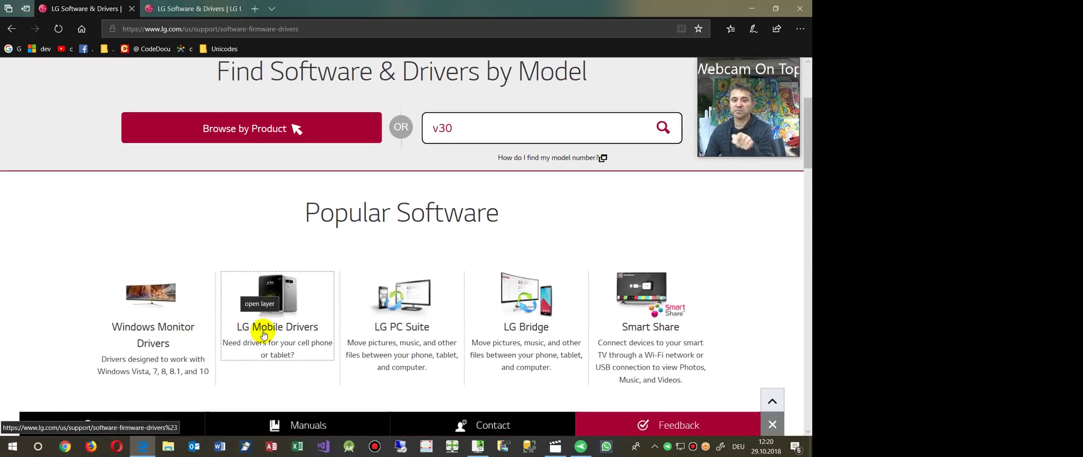
{"action": "left_click", "coordinate": [263, 335]}
{"action": "scroll", "coordinate": [398, 206], "scroll_direction": "down", "scroll_amount": 2}
{"action": "scroll", "coordinate": [404, 204], "scroll_direction": "up", "scroll_amount": 2}
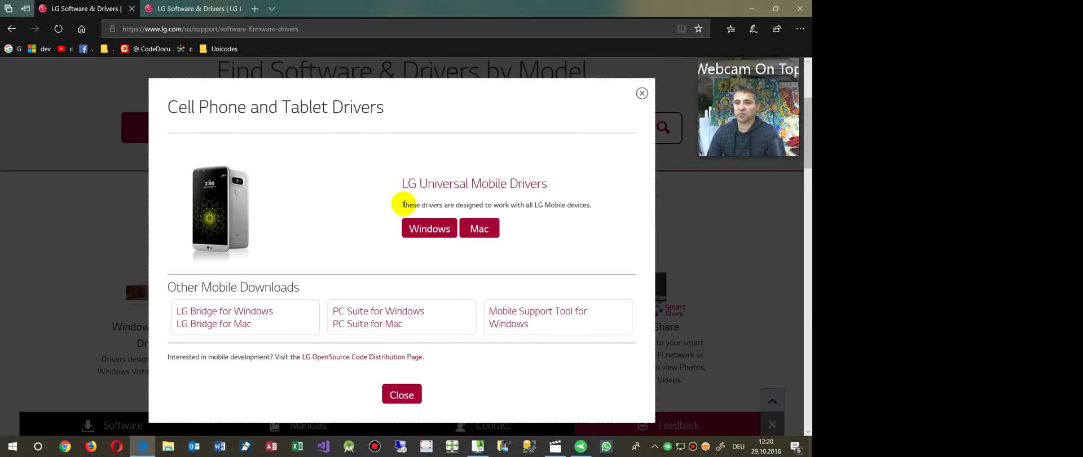
{"action": "left_click_drag", "start_coordinate": [403, 186], "coordinate": [546, 183]}
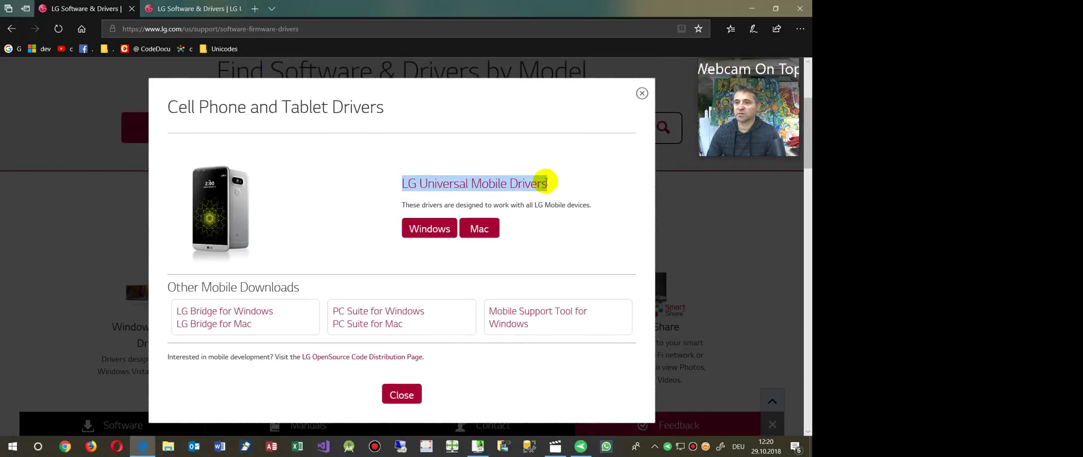
{"action": "left_click", "coordinate": [642, 93]}
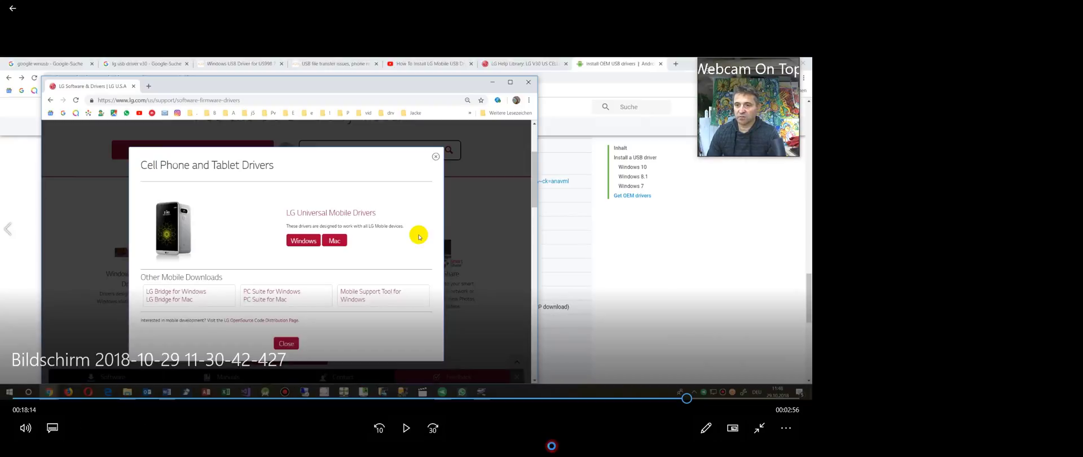
Switch to the earlier screen recording and seek forward to the LG Mobile Driver InstallShield wizard.
{"action": "left_click", "coordinate": [555, 446]}
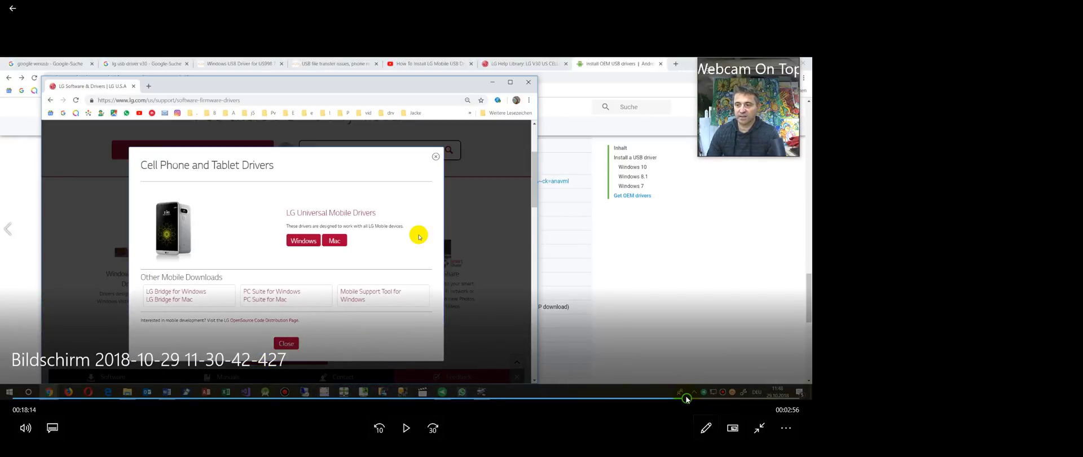
{"action": "left_click_drag", "start_coordinate": [693, 399], "coordinate": [699, 399]}
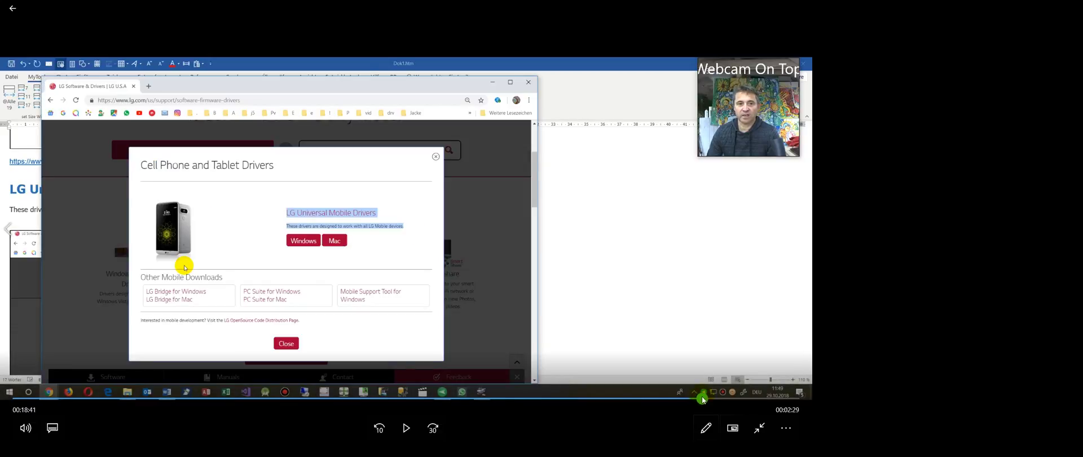
{"action": "left_click_drag", "start_coordinate": [700, 399], "coordinate": [741, 399]}
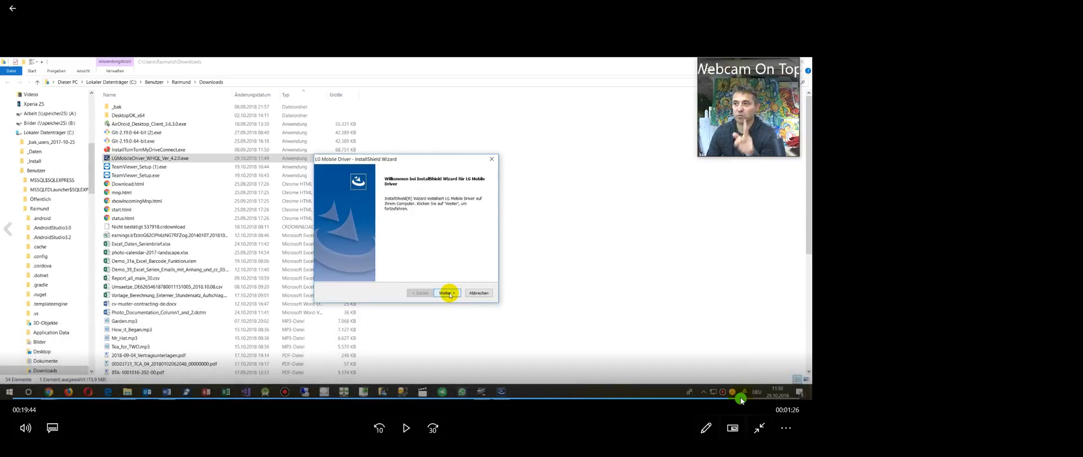
Scrub the recording between the InstallShield progress step and the finished driver wizard.
{"action": "left_click_drag", "start_coordinate": [740, 398], "coordinate": [754, 398]}
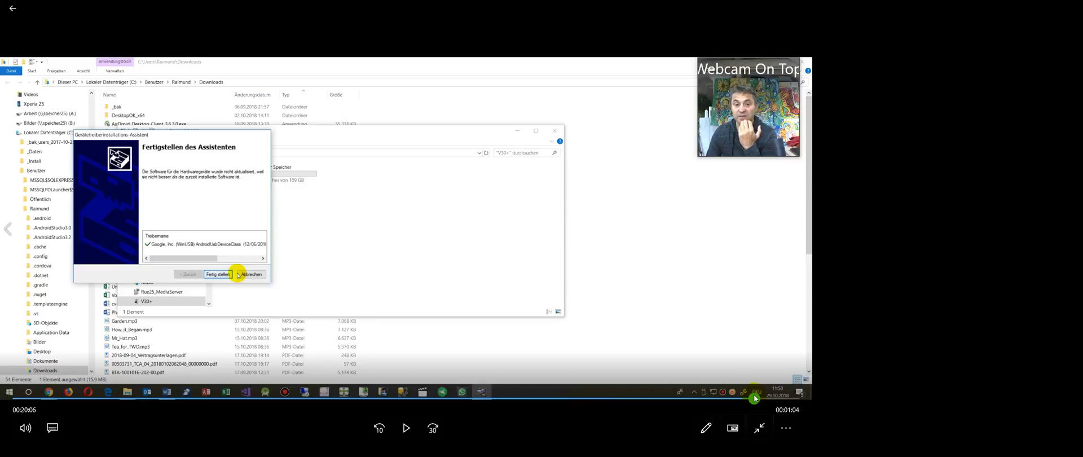
{"action": "left_click_drag", "start_coordinate": [753, 395], "coordinate": [743, 394]}
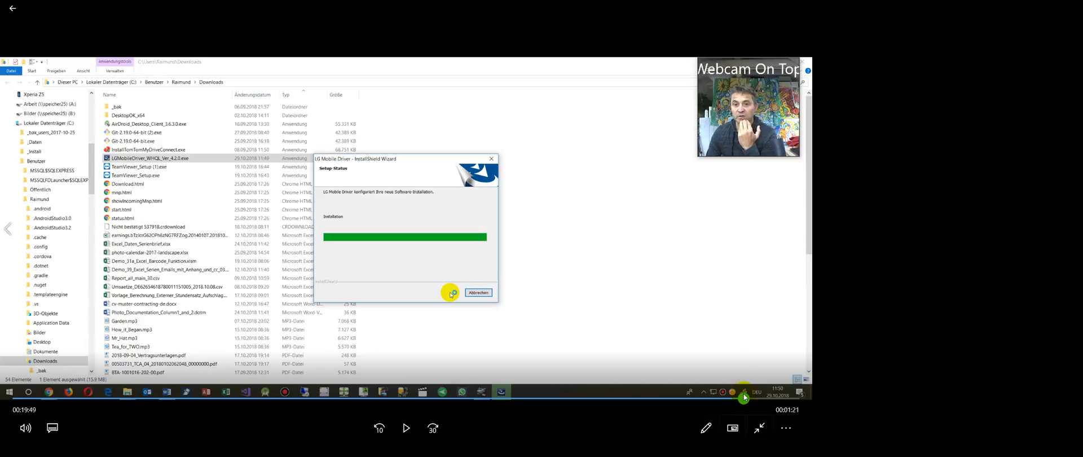
{"action": "mouse_move", "coordinate": [743, 394]}
{"action": "left_mouse_down"}
{"action": "mouse_move", "coordinate": [777, 394]}
{"action": "mouse_move", "coordinate": [756, 391]}
{"action": "left_mouse_up"}
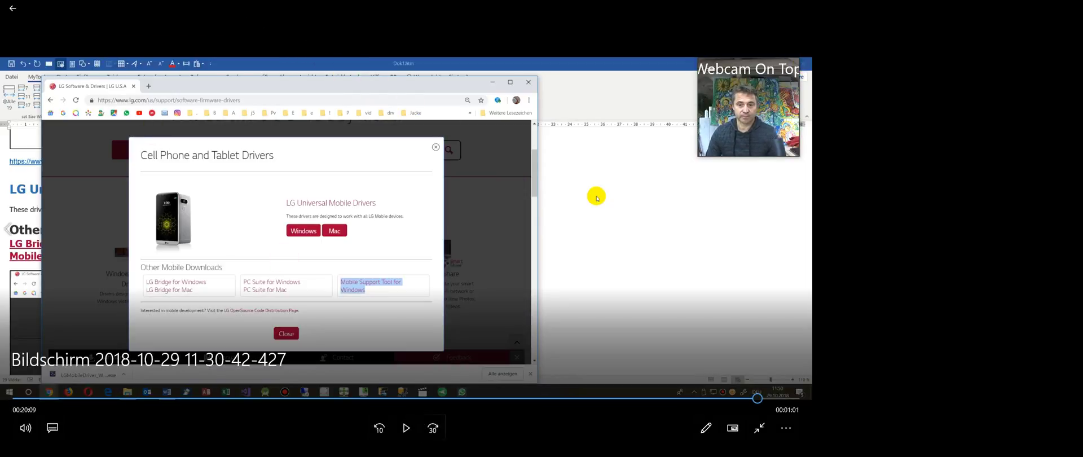
Exit full-screen playback, close Films & TV, and close the Edge window with LG's page.
{"action": "key", "text": "Escape"}
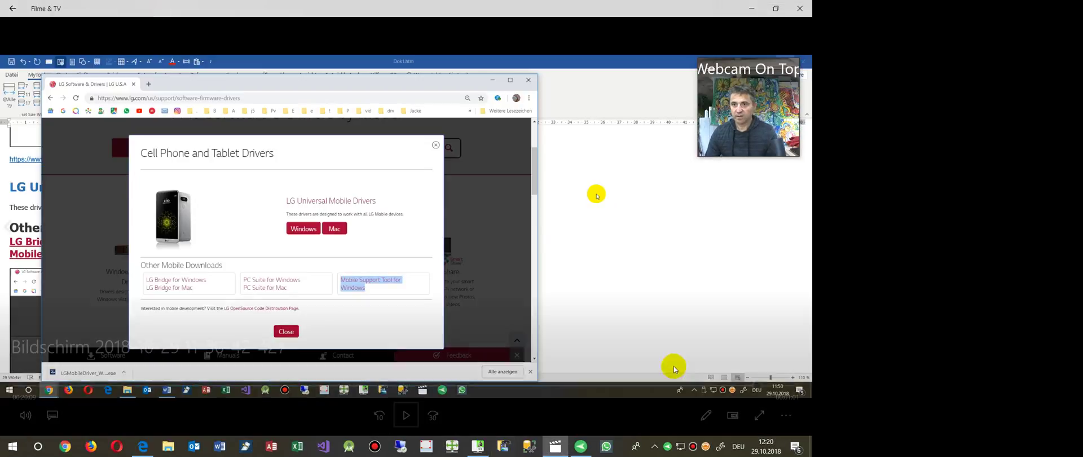
{"action": "left_click", "coordinate": [800, 9]}
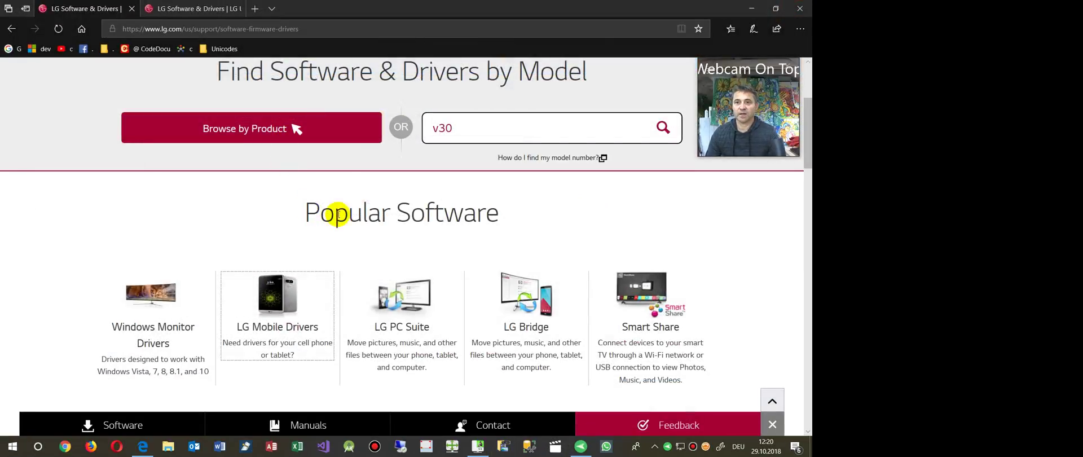
{"action": "scroll", "coordinate": [332, 254], "scroll_direction": "down", "scroll_amount": 1}
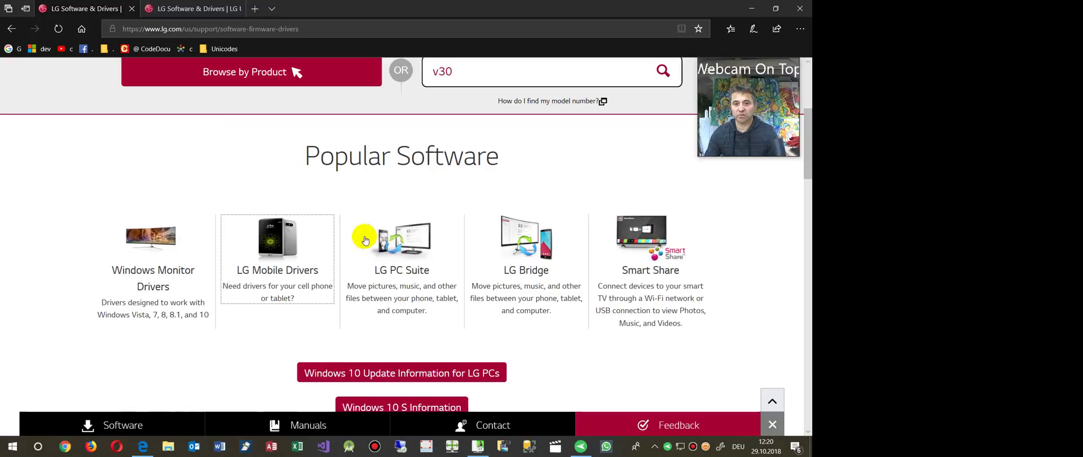
{"action": "left_click", "coordinate": [799, 8]}
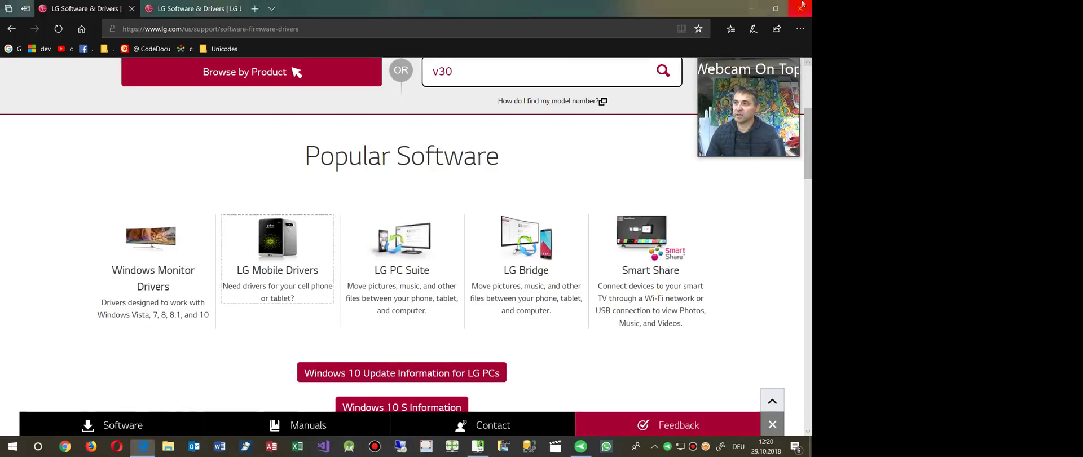
Close AirDroid's window, quit it via the tray icon's Beenden option, and relaunch it.
{"action": "left_click", "coordinate": [580, 446]}
{"action": "left_click", "coordinate": [528, 47]}
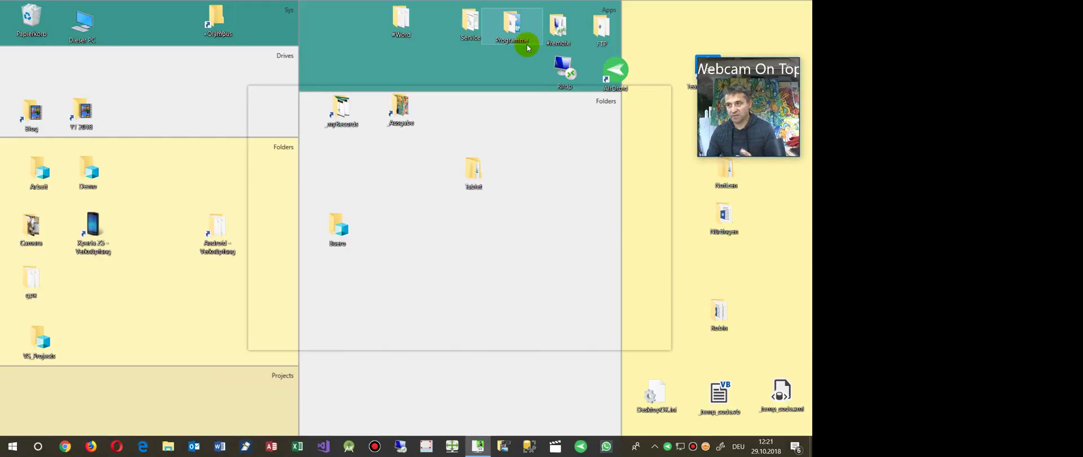
{"action": "right_click", "coordinate": [666, 446]}
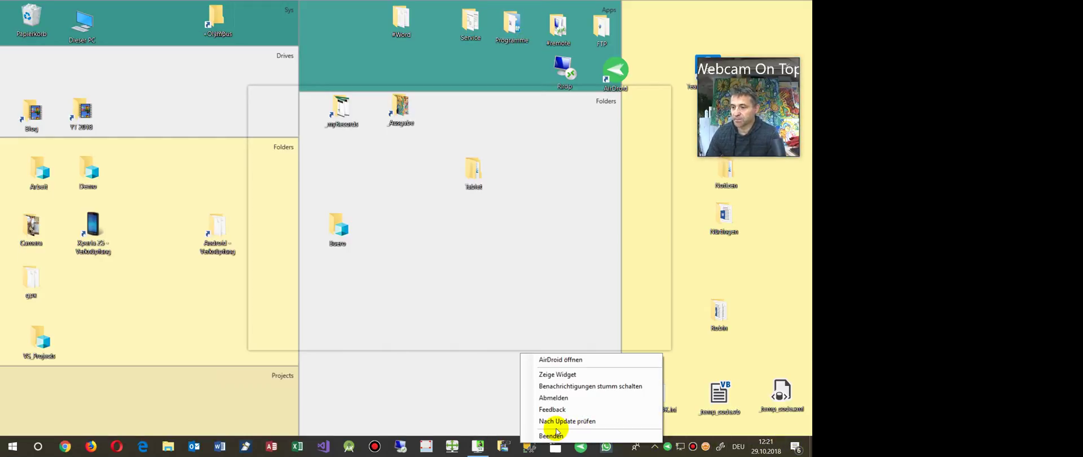
{"action": "left_click", "coordinate": [566, 427]}
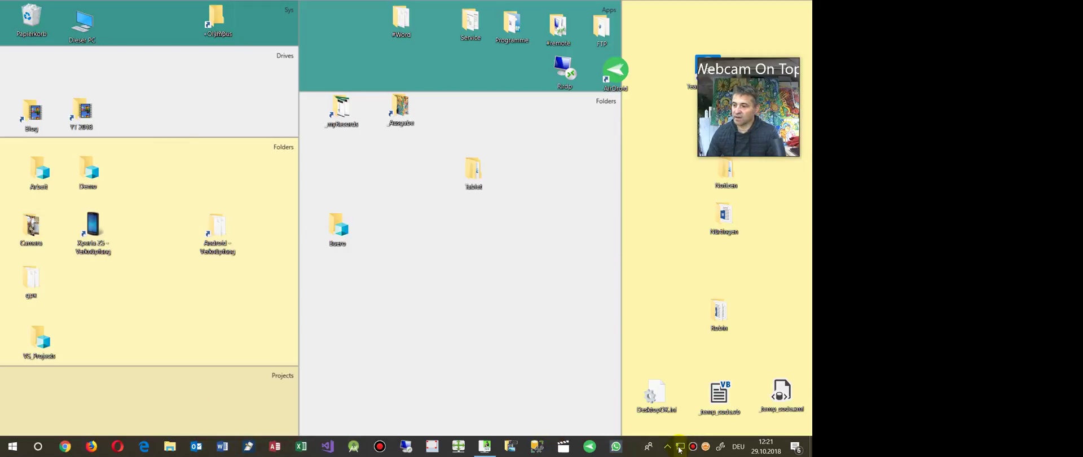
{"action": "left_click", "coordinate": [590, 446]}
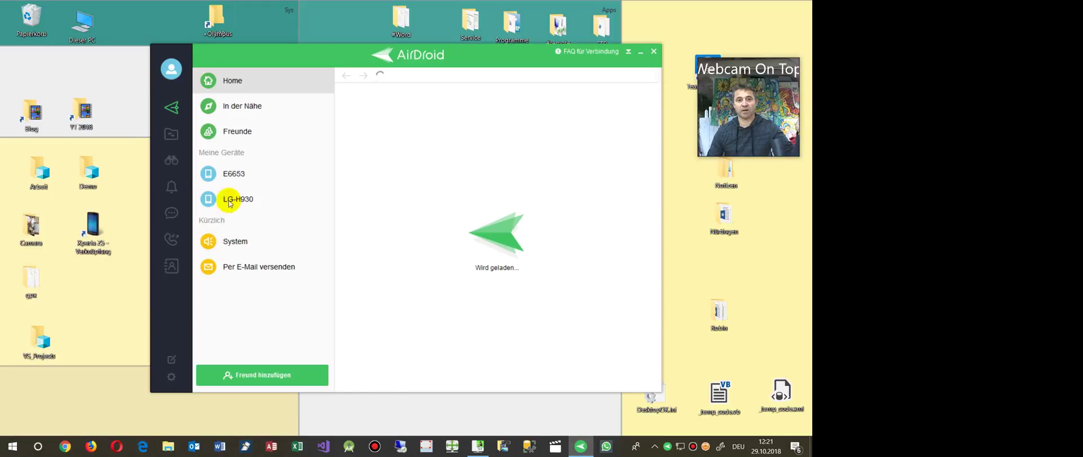
Leave the E6653 AirMirror view, dismiss the one-device limit notice, and select the LG-H930 instead.
{"action": "left_click", "coordinate": [172, 164]}
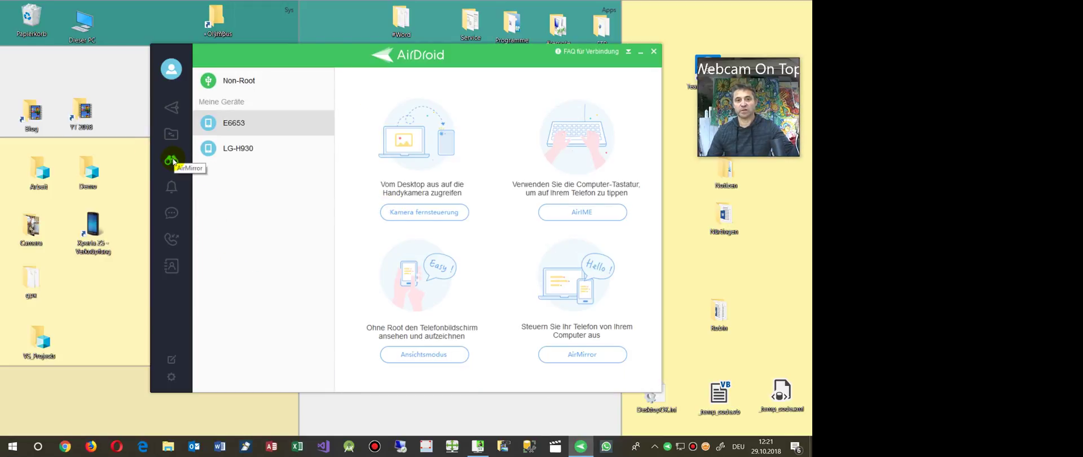
{"action": "left_click", "coordinate": [577, 357]}
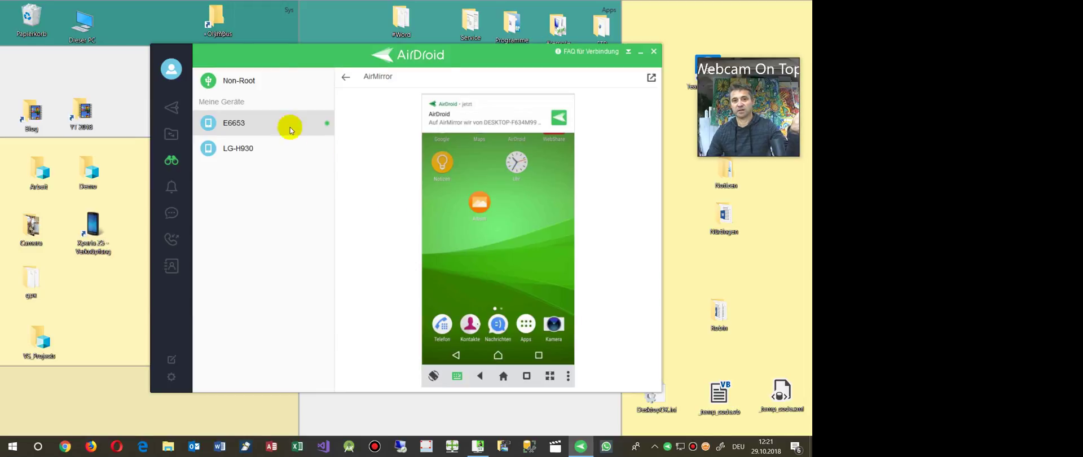
{"action": "left_click", "coordinate": [237, 148]}
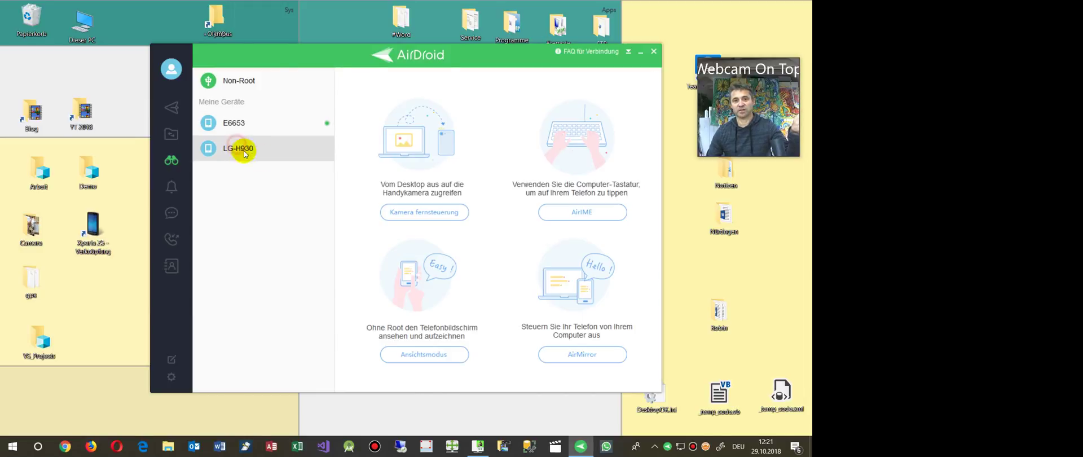
{"action": "left_click", "coordinate": [576, 356]}
{"action": "left_click", "coordinate": [548, 252]}
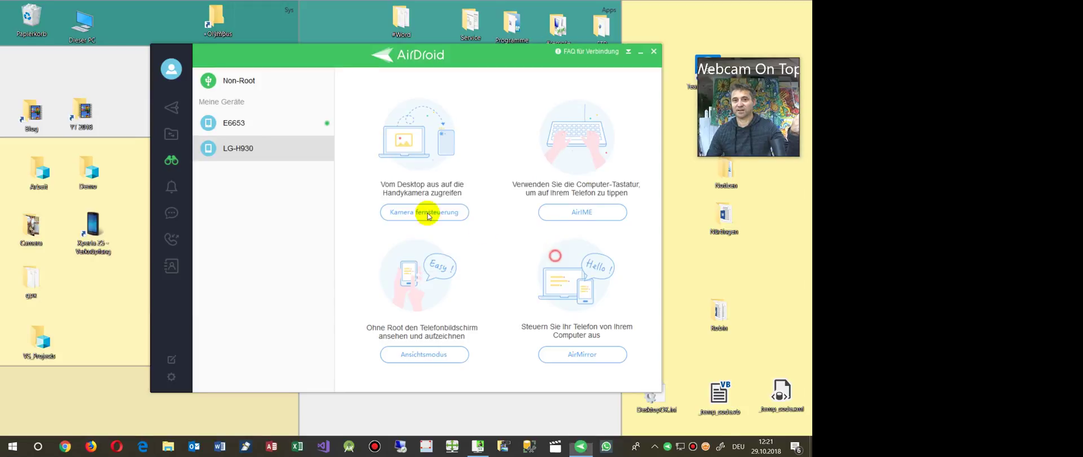
{"action": "left_click", "coordinate": [249, 124]}
{"action": "left_click", "coordinate": [346, 78]}
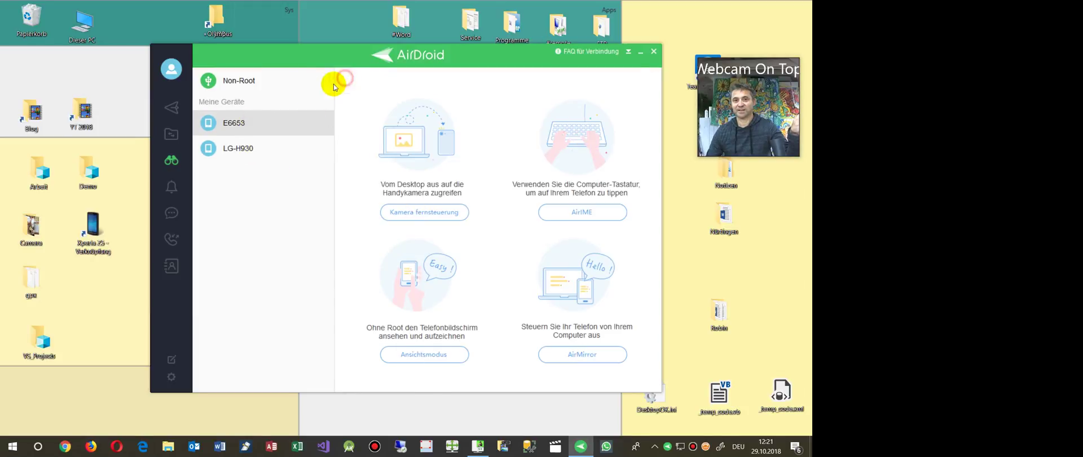
{"action": "left_click", "coordinate": [236, 151]}
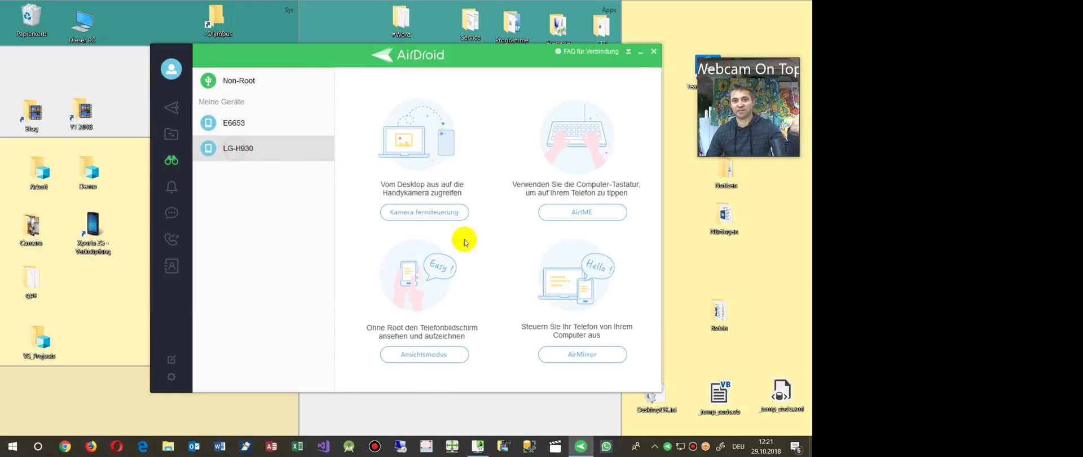
Start AirMirror for the LG-H930 and show the mirrored phone's recent apps.
{"action": "left_click", "coordinate": [584, 355]}
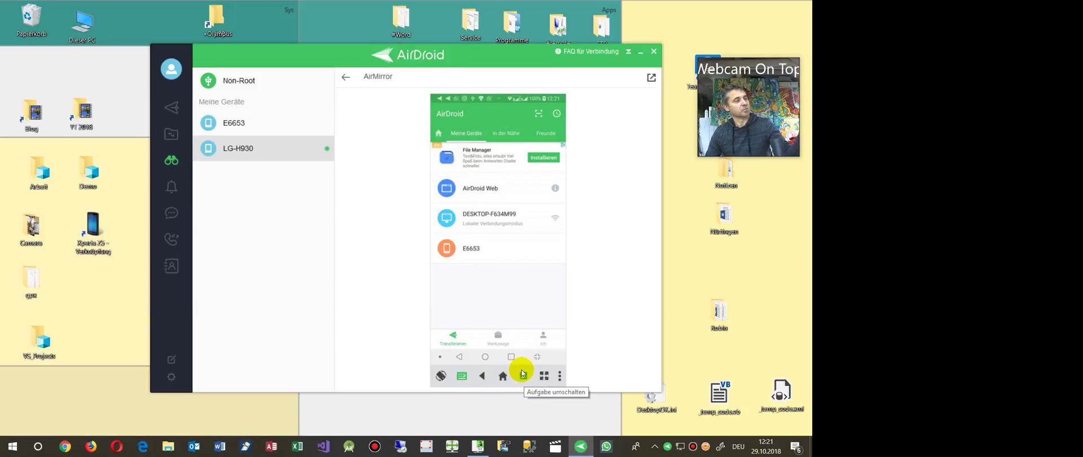
{"action": "left_click", "coordinate": [521, 371]}
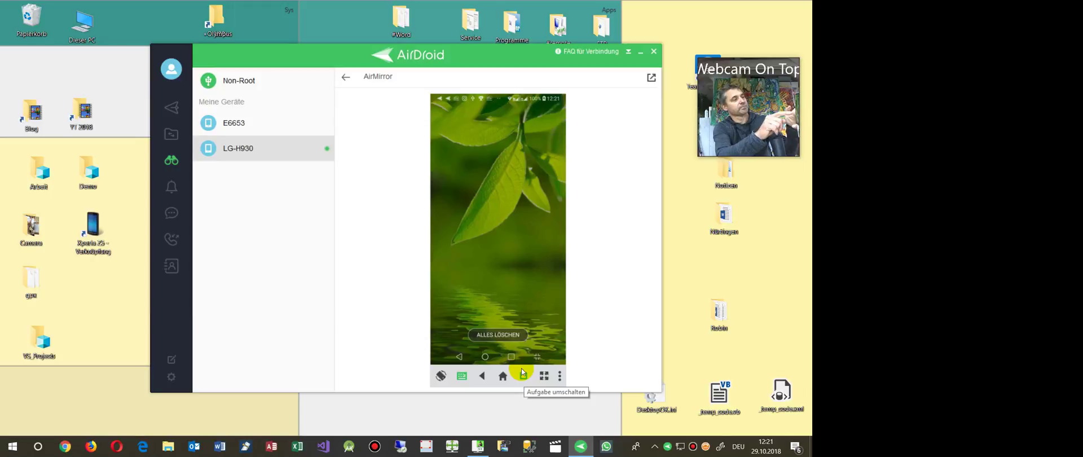